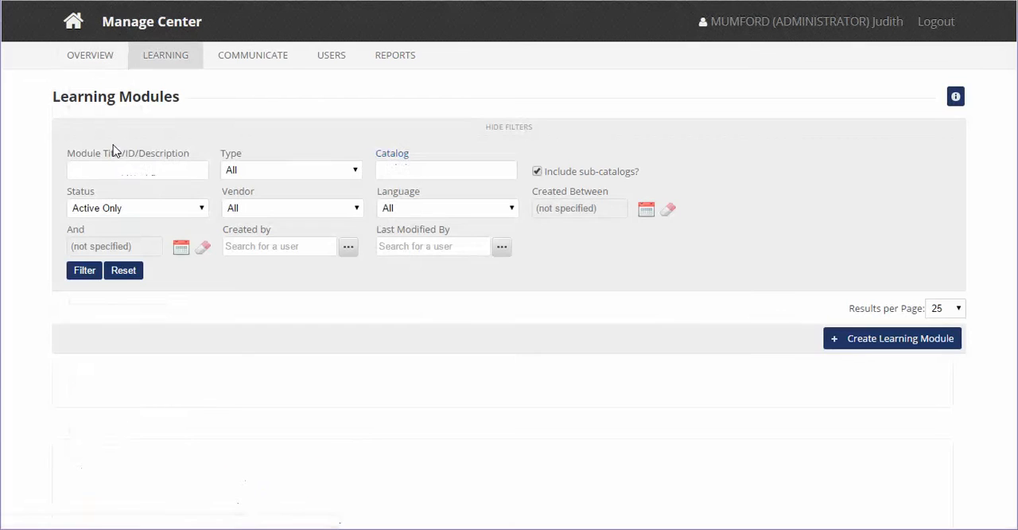
- Create a learning module of type Classroom, with a learning ID made of the administrator's surname followed by -TestClassroom
click(857, 344)
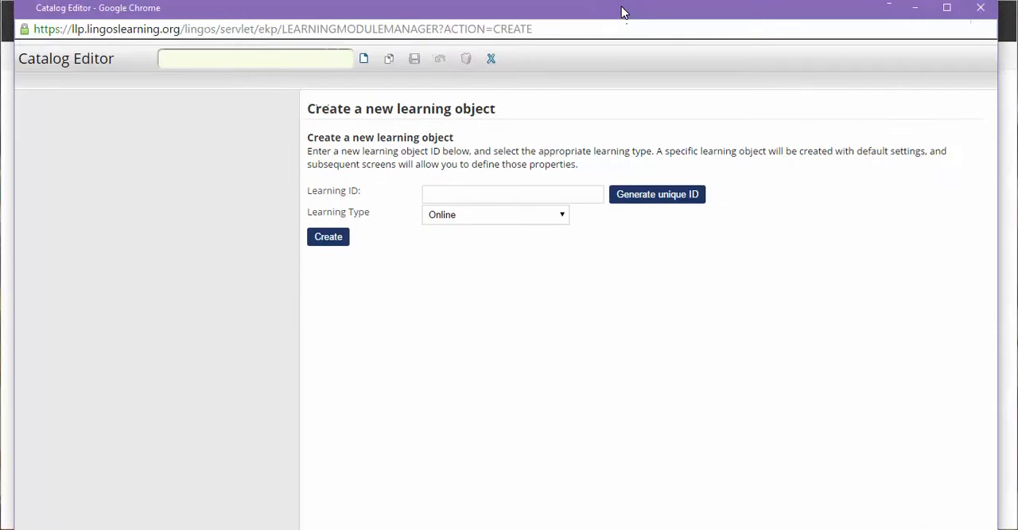
click(549, 218)
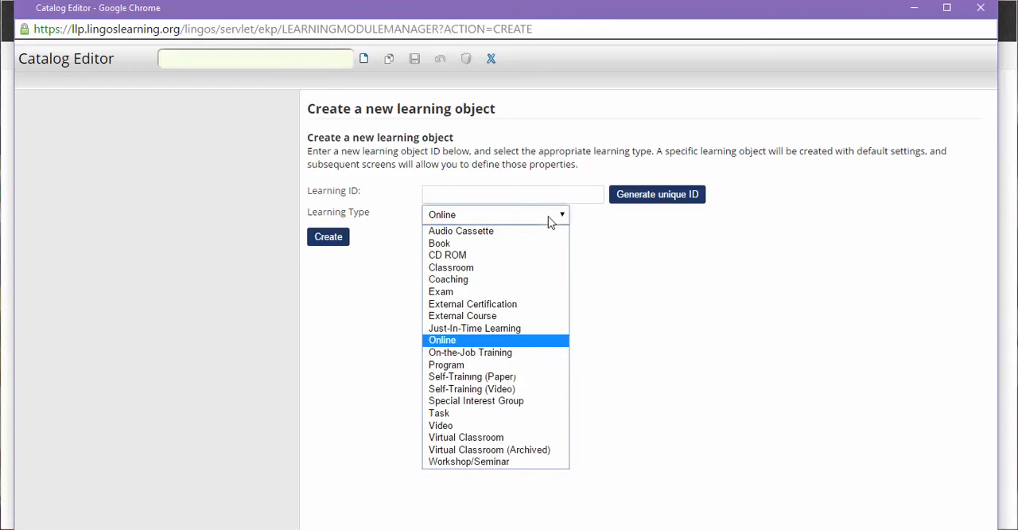
click(525, 269)
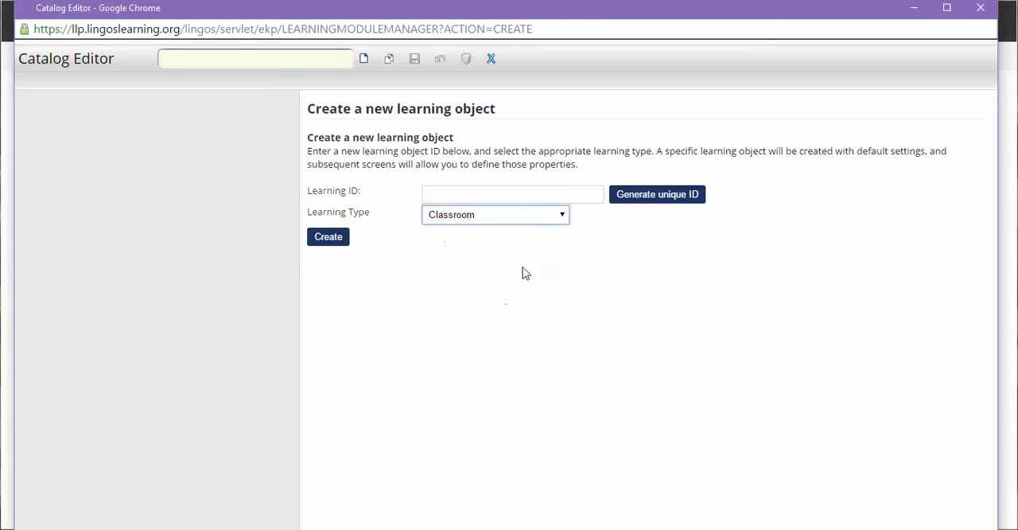
click(540, 193)
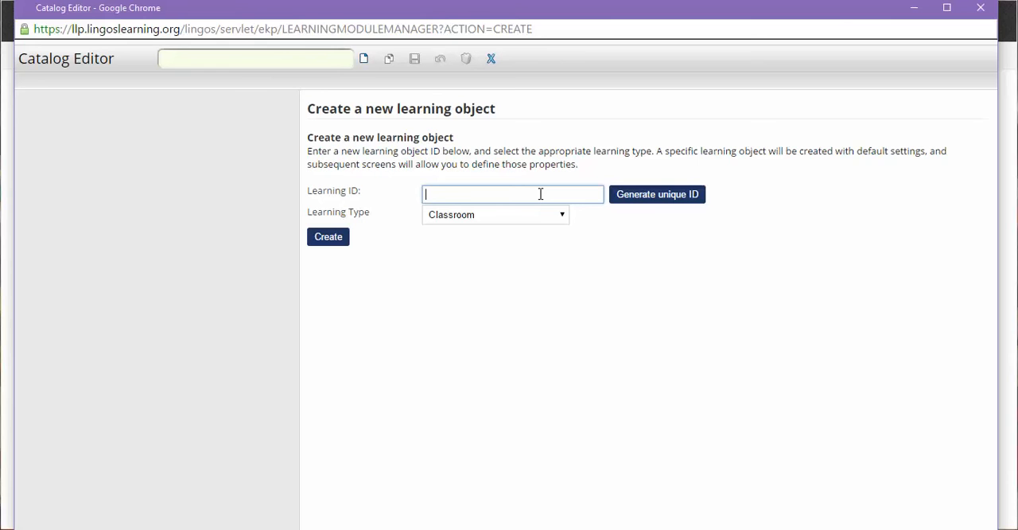
text(Mumford-TestClassroom)
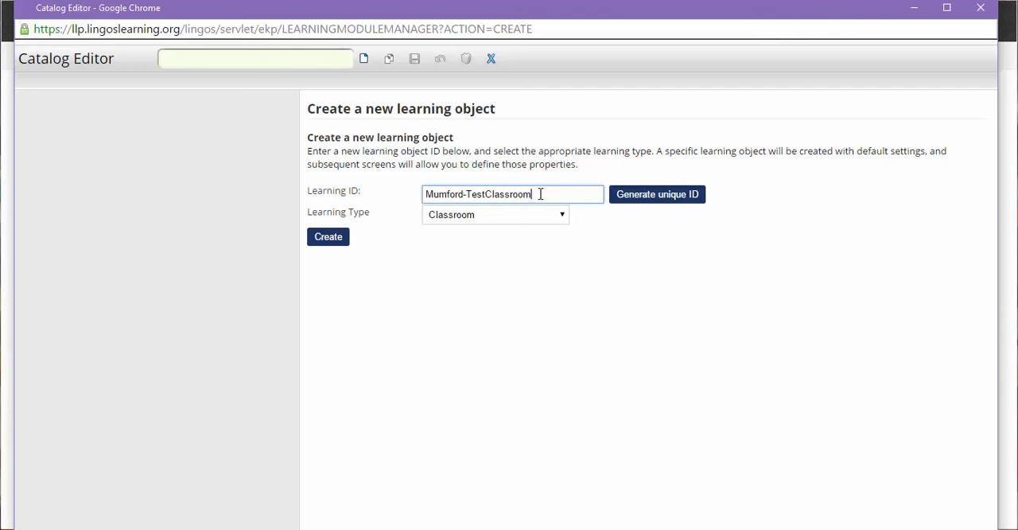
click(326, 238)
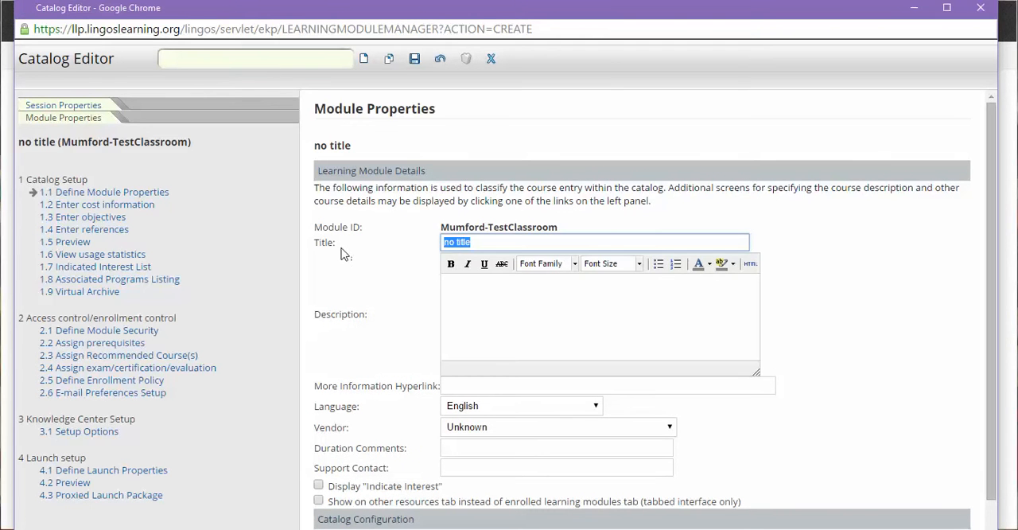
- Set the new module's title to Test-classroom1
text(Test)
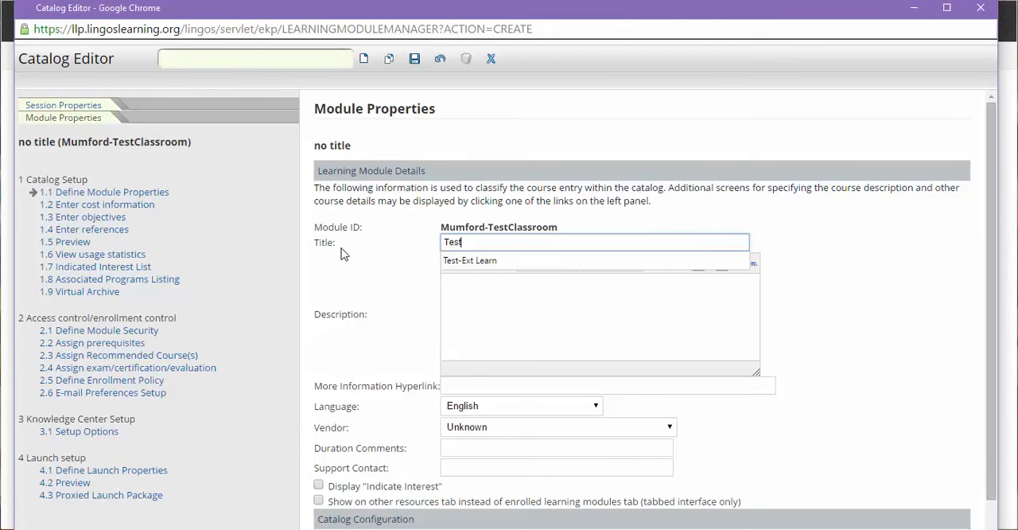
text(-classroom1)
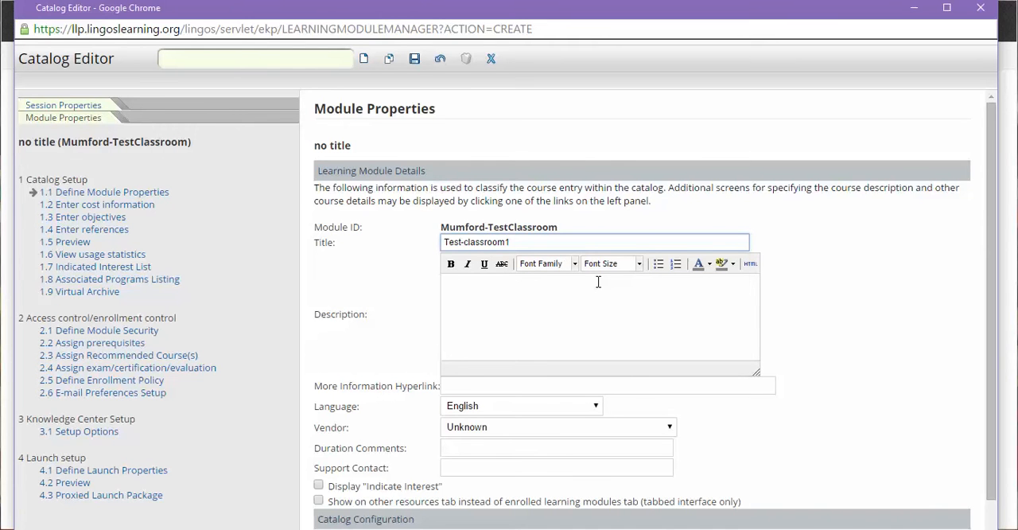
- Look through the vendors available for the module without choosing one
scroll(595, 282, down, 1)
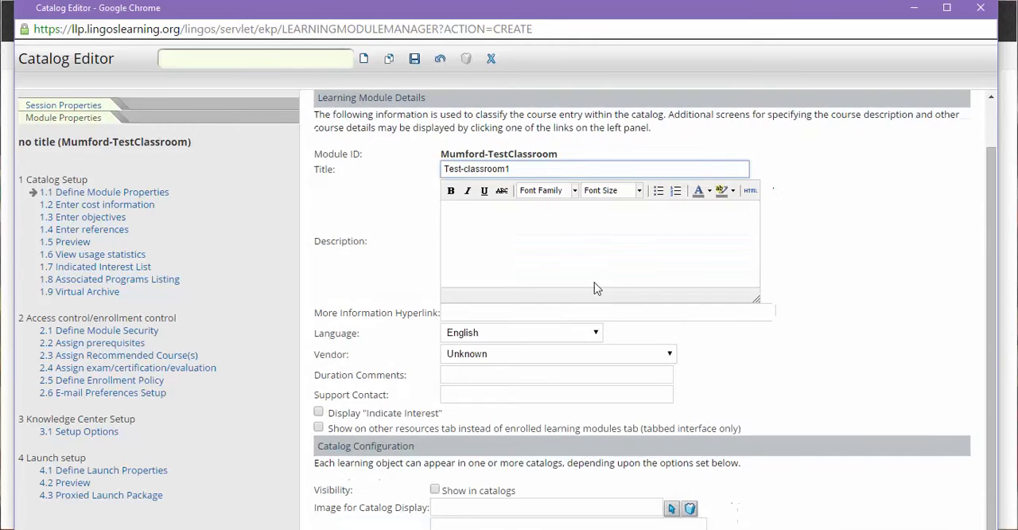
click(589, 357)
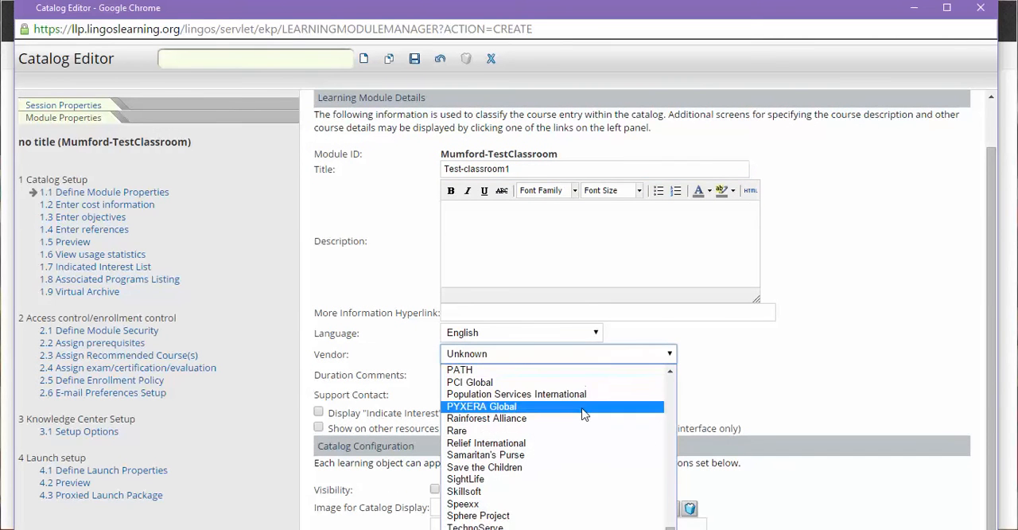
scroll(585, 414, down, 3)
scroll(583, 414, up, 5)
scroll(583, 414, up, 3)
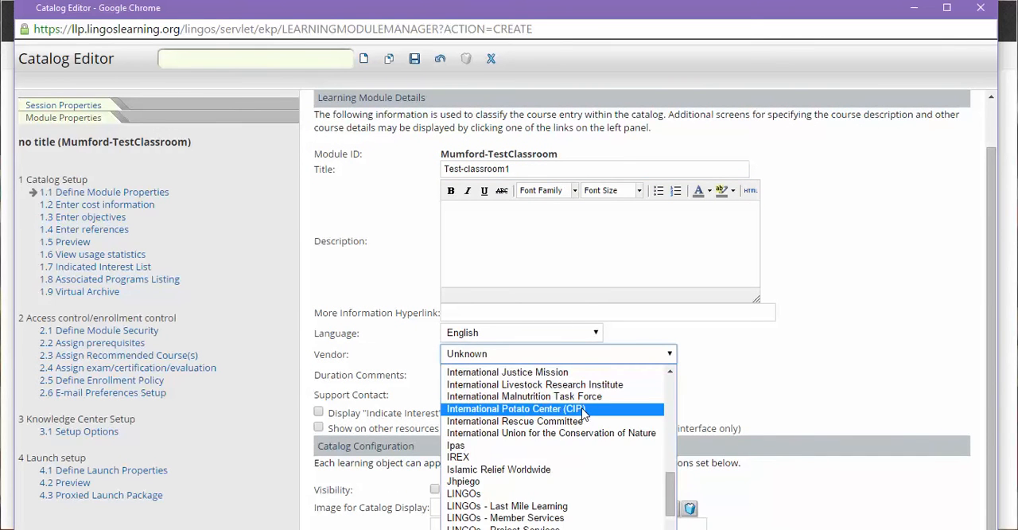
scroll(583, 414, down, 5)
scroll(583, 414, up, 4)
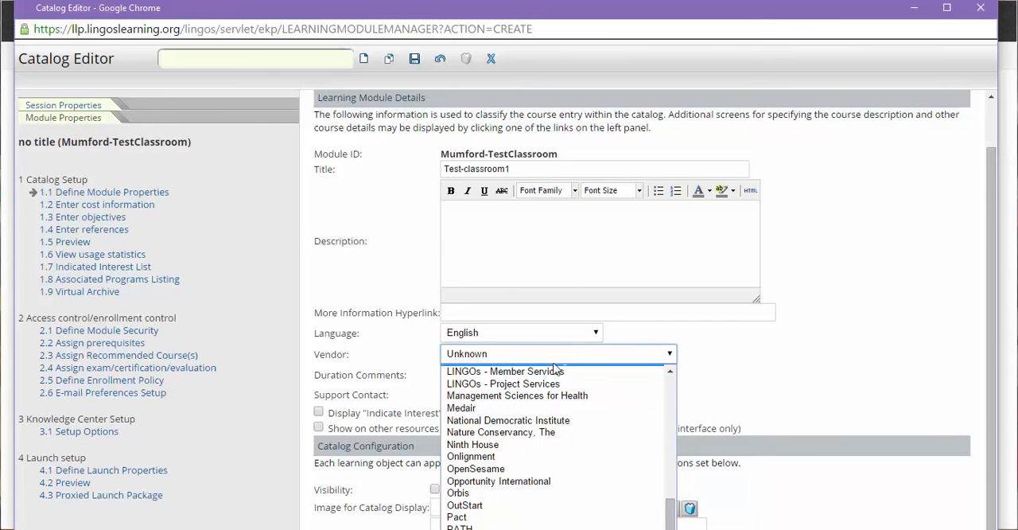
click(547, 317)
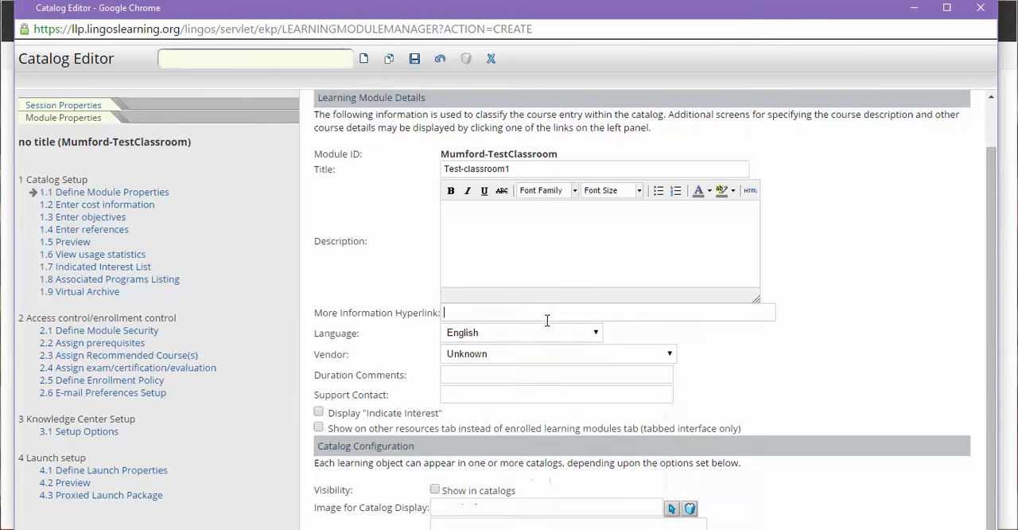
- Enter 1 hour as the module's duration comment and make the module visible in catalogs
click(456, 374)
text(1 hour)
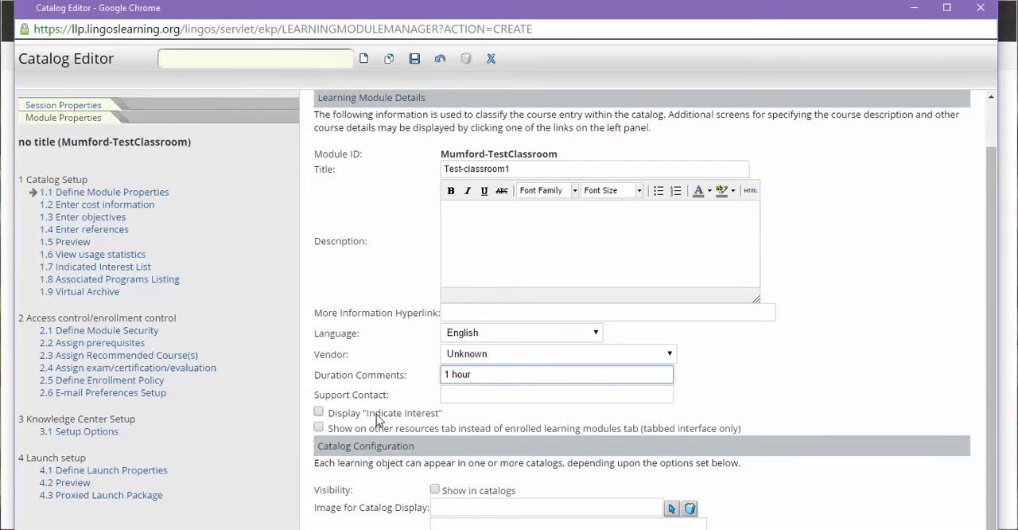
scroll(376, 414, down, 2)
click(436, 343)
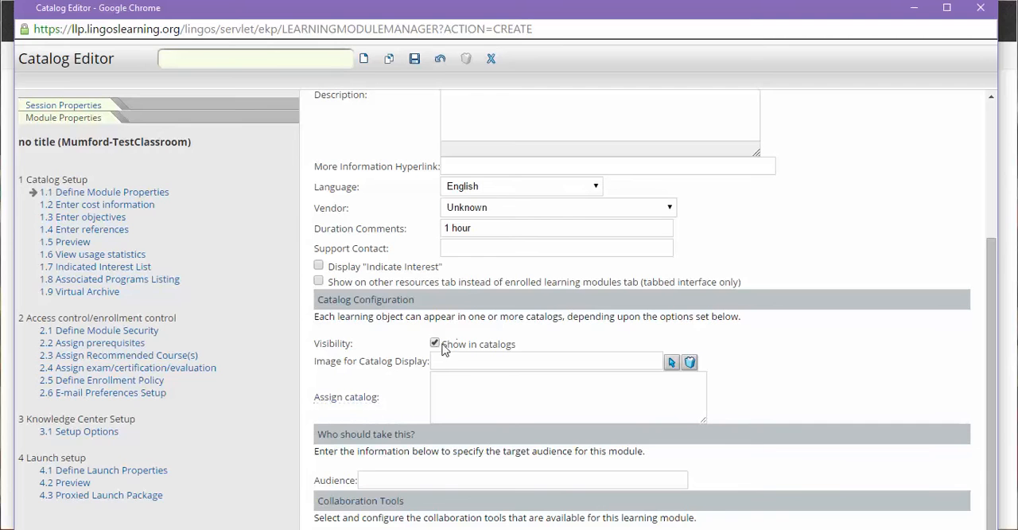
- Assign the module to the Test folder catalog within the administrator's own catalog
click(342, 401)
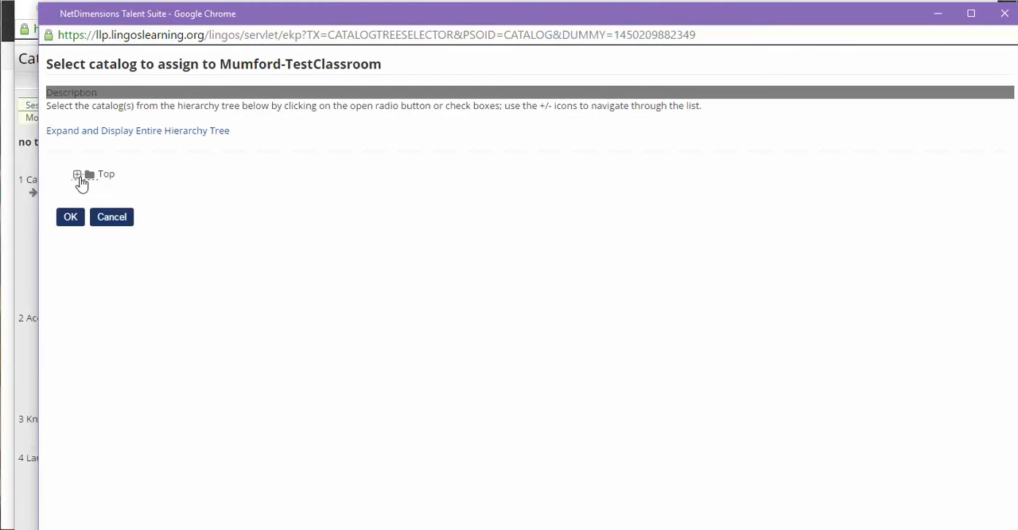
click(77, 175)
click(103, 188)
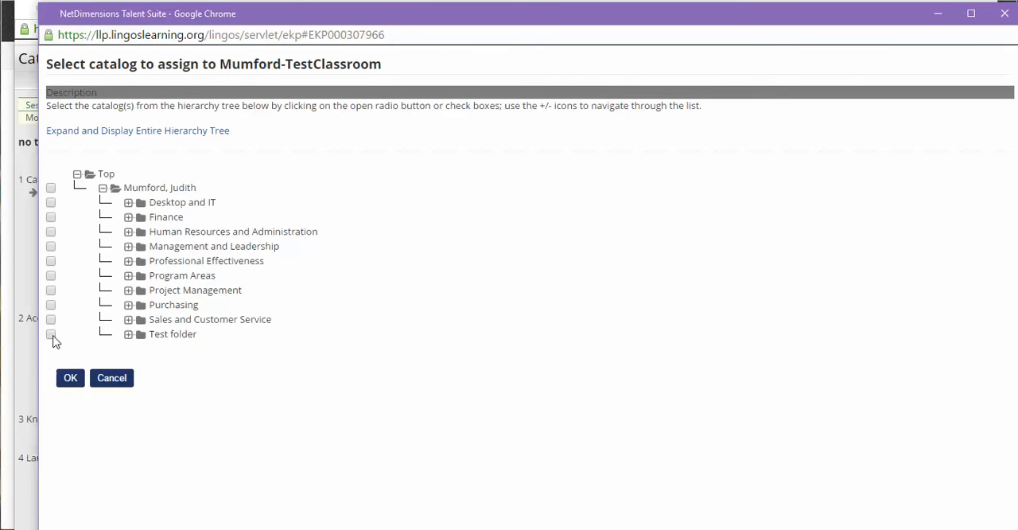
click(51, 334)
click(70, 377)
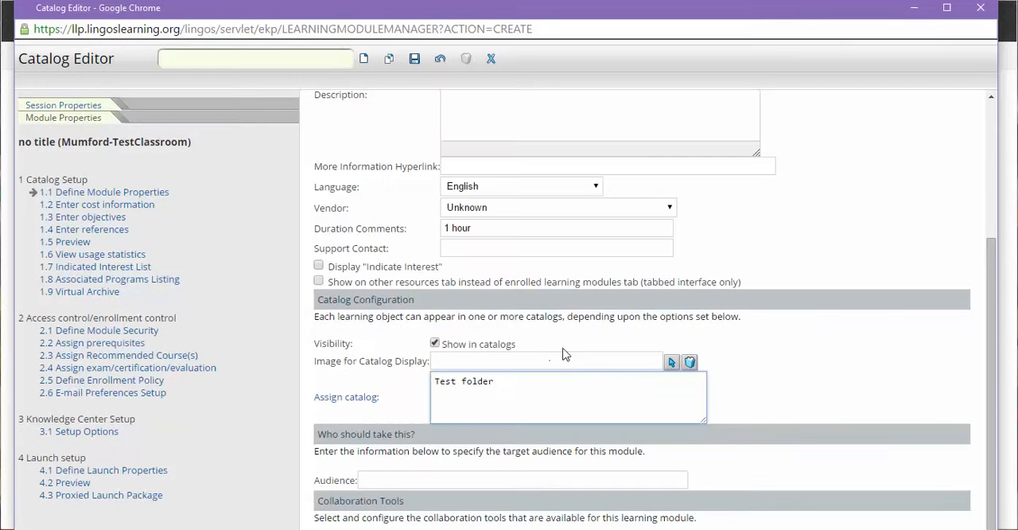
- Set the module's first target audience entry to All staff
scroll(563, 348, down, 3)
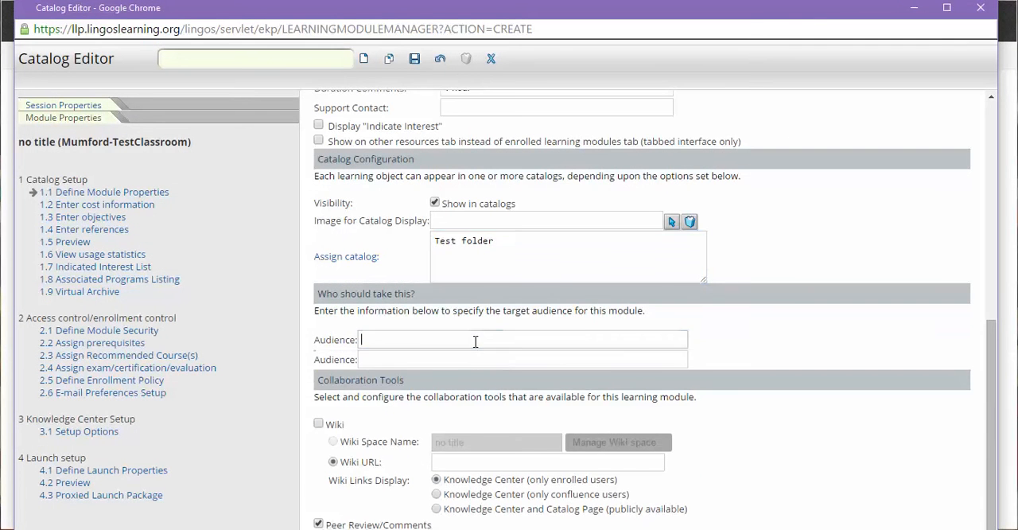
click(476, 341)
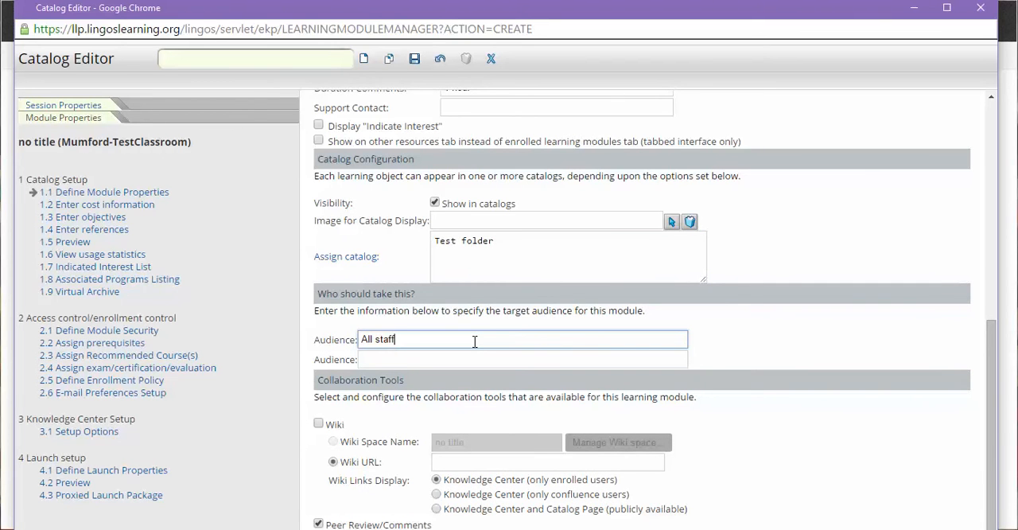
click(451, 529)
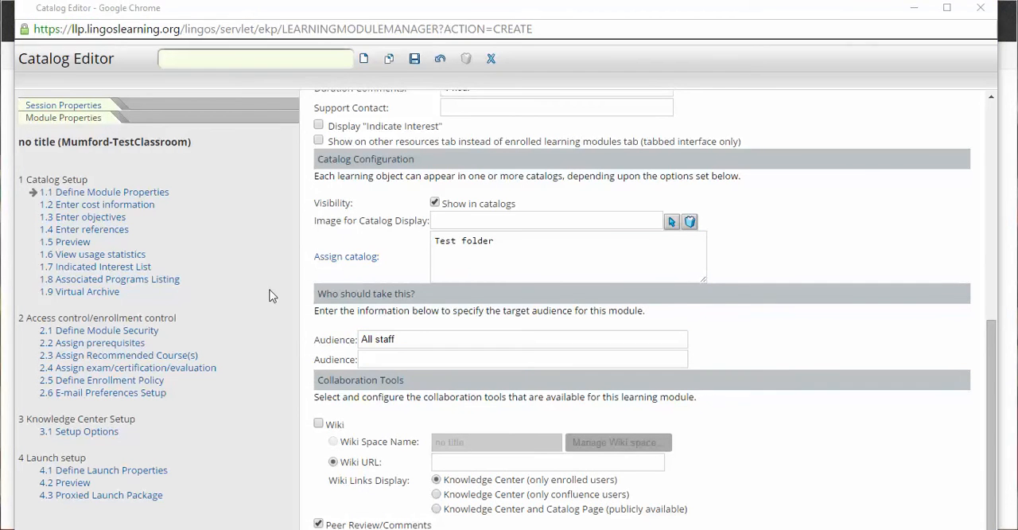
- Review the module's objectives and enrollment policy pages without changing them, and save the module
click(90, 218)
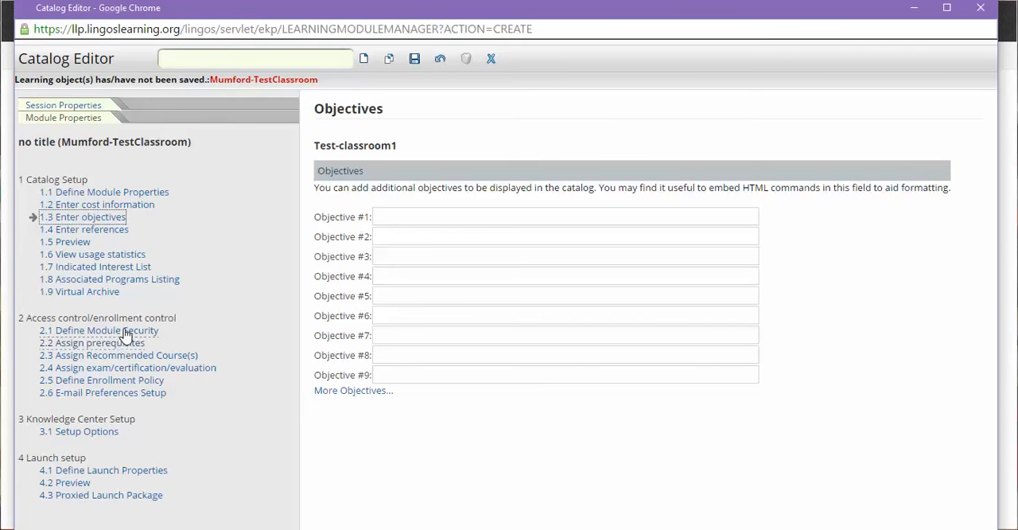
click(130, 383)
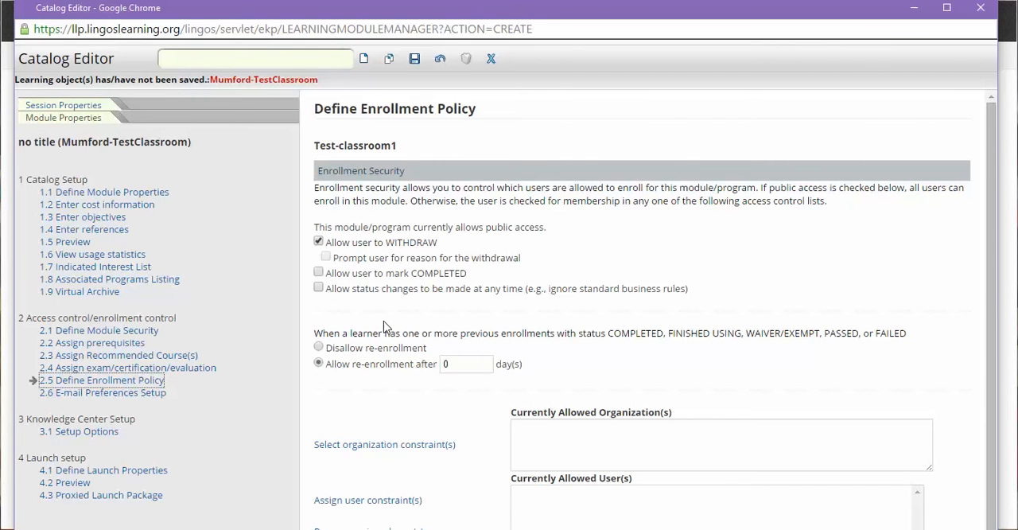
scroll(385, 321, down, 1)
scroll(435, 349, up, 1)
click(413, 62)
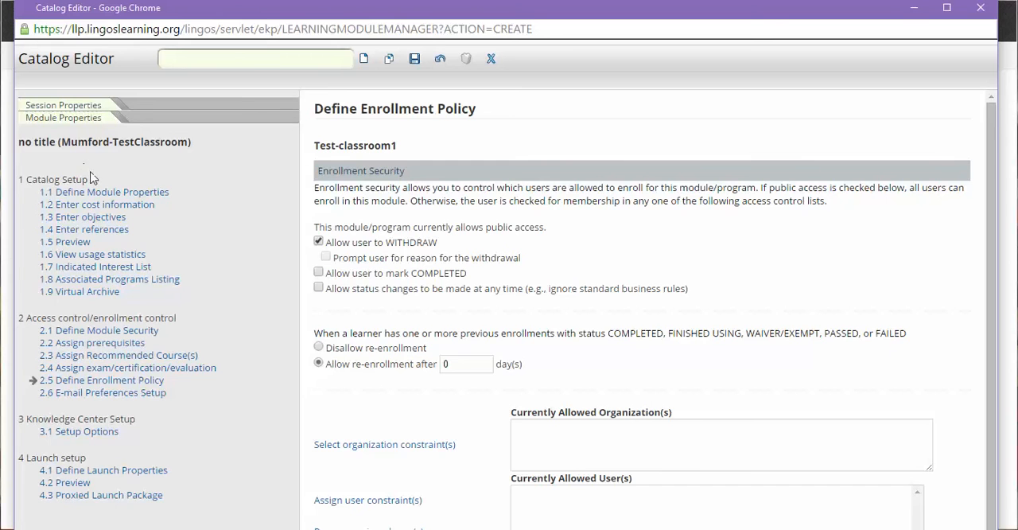
- Add a new session to the classroom module and title it Session 11-12
click(88, 107)
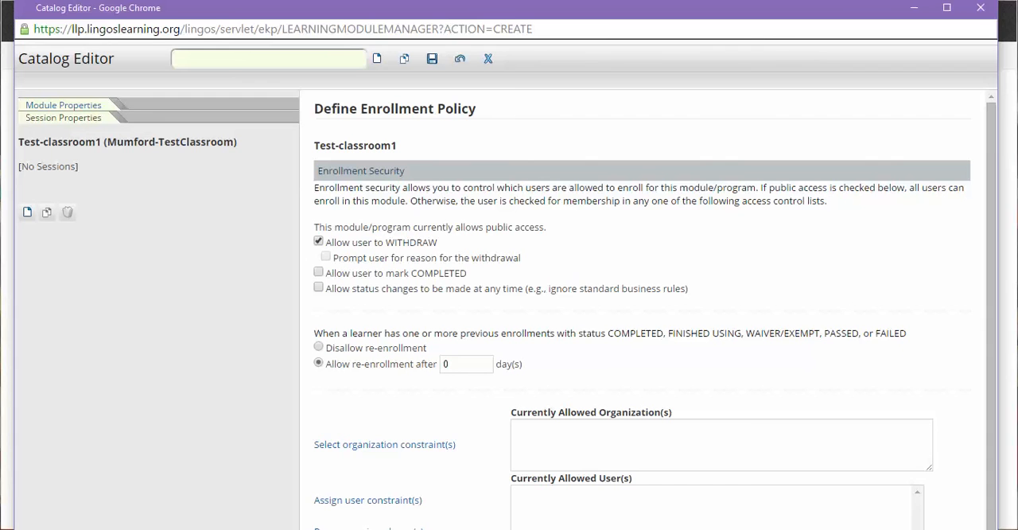
click(27, 213)
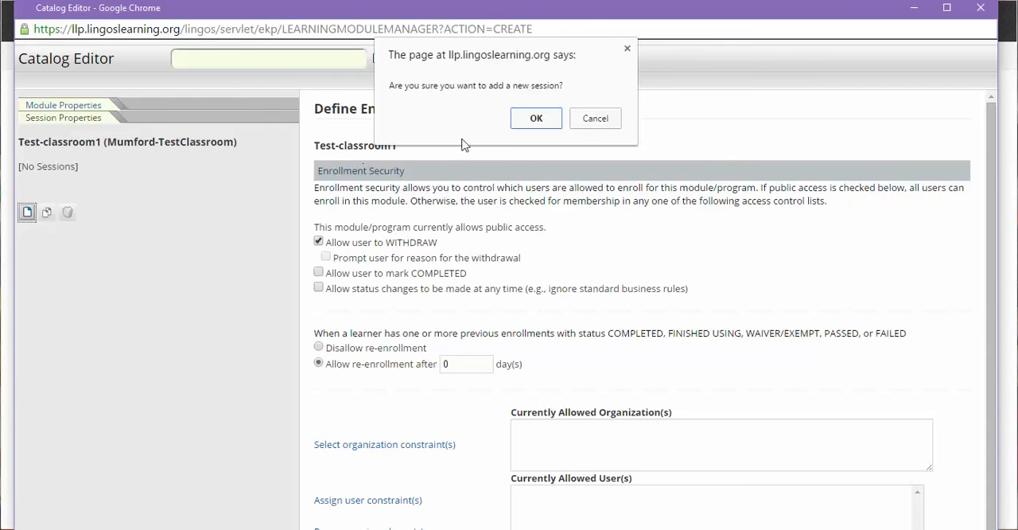
click(537, 119)
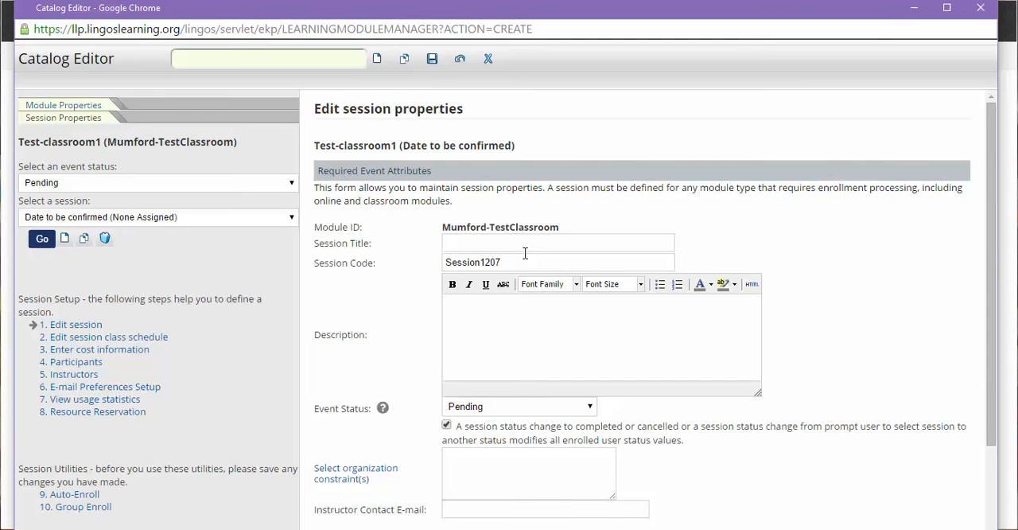
click(488, 245)
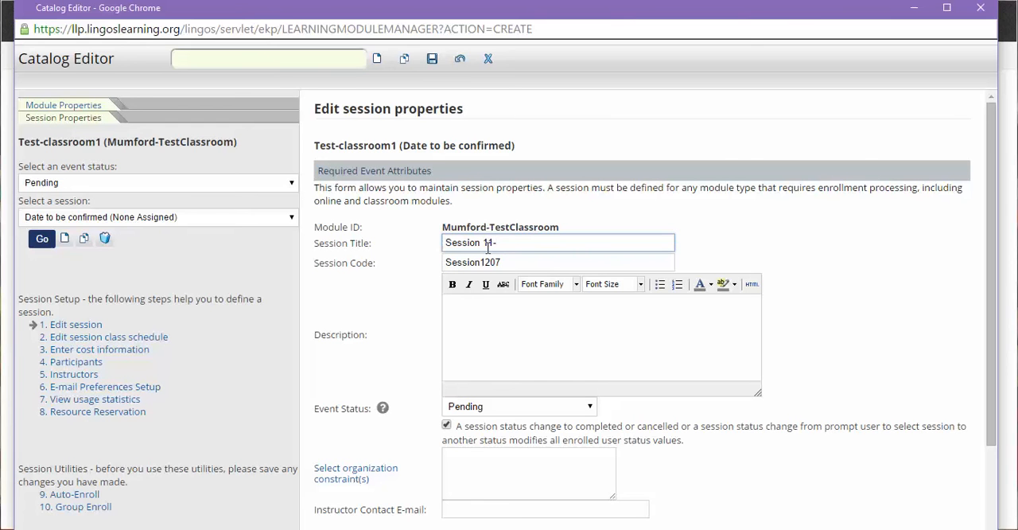
click(511, 317)
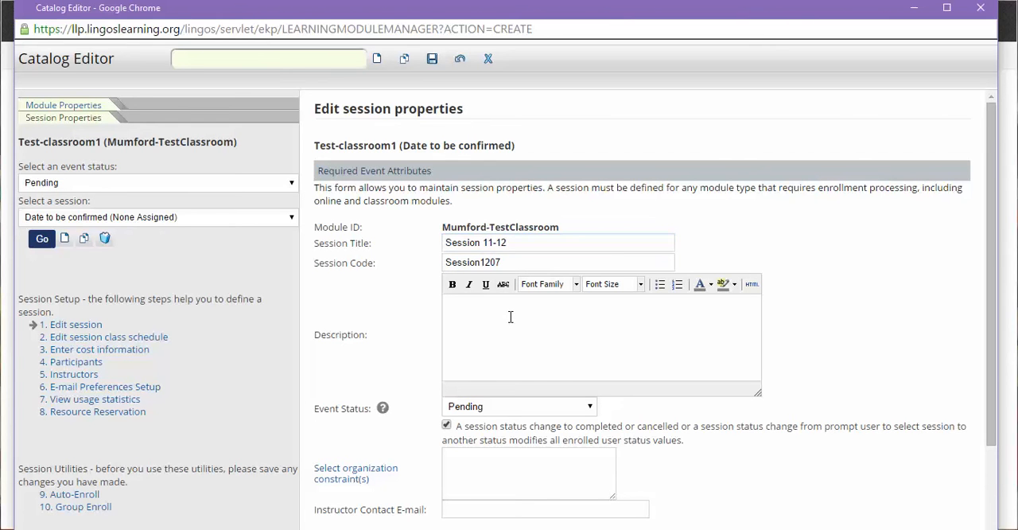
- Set the session's event status to Active and save the session
scroll(510, 317, down, 1)
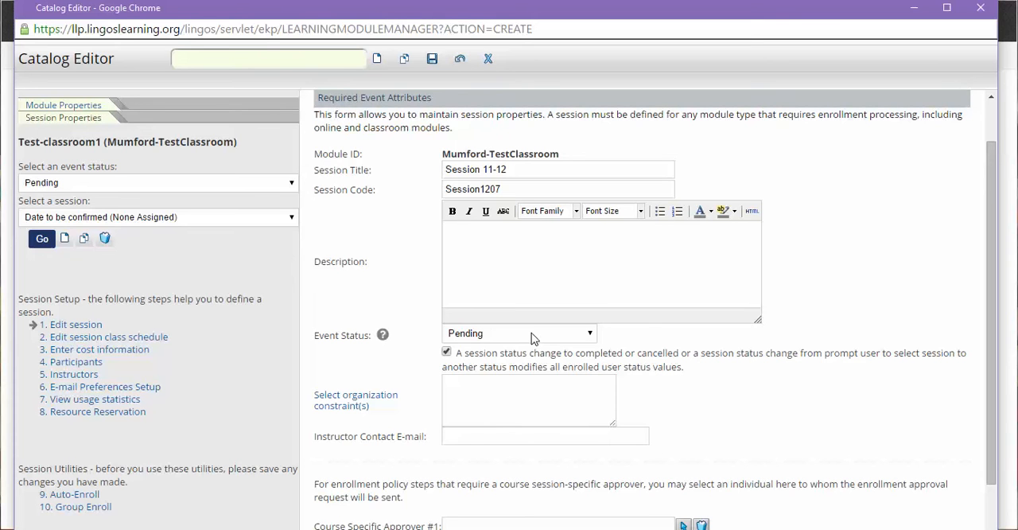
click(533, 337)
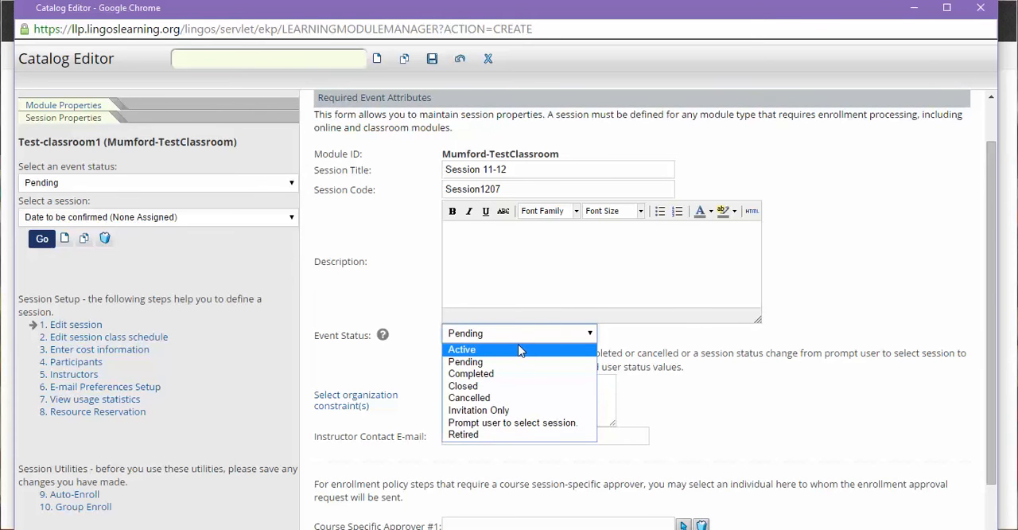
click(518, 350)
scroll(534, 322, down, 1)
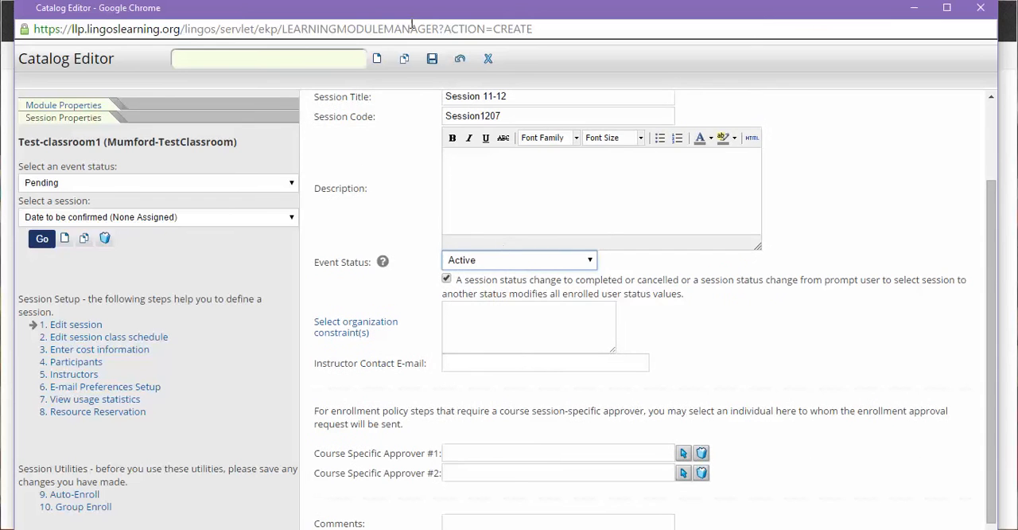
click(431, 60)
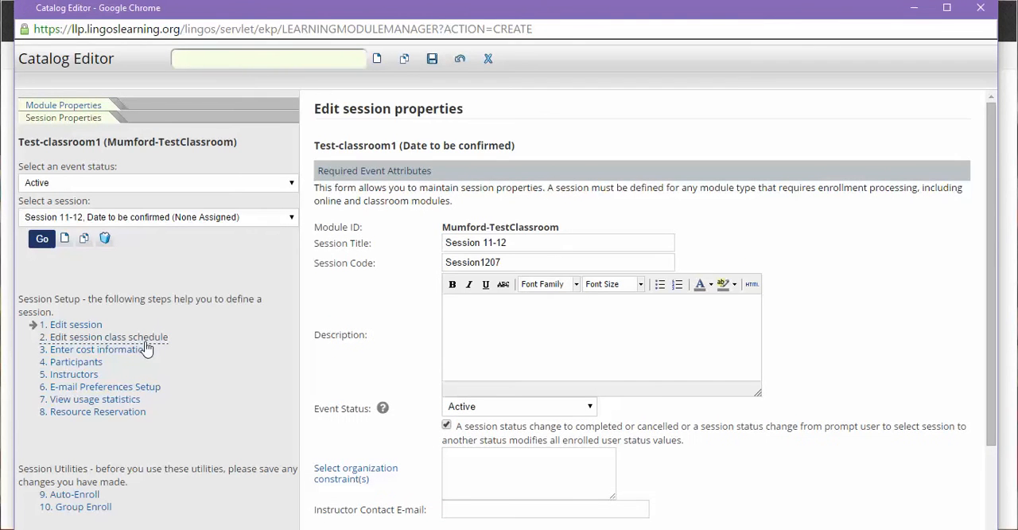
- Add a new class to the session's class schedule, dated January 7, 2016, with an end time of 10:00
click(149, 340)
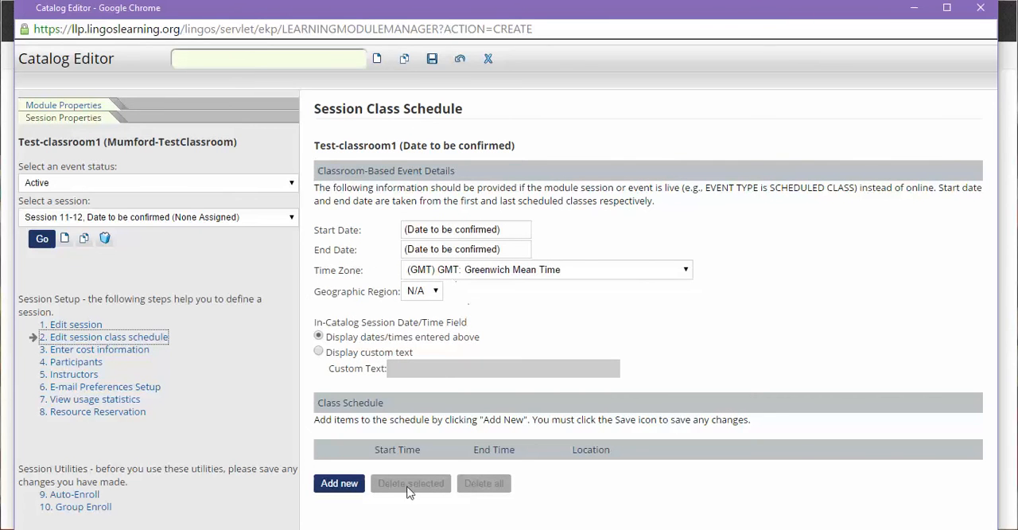
click(348, 488)
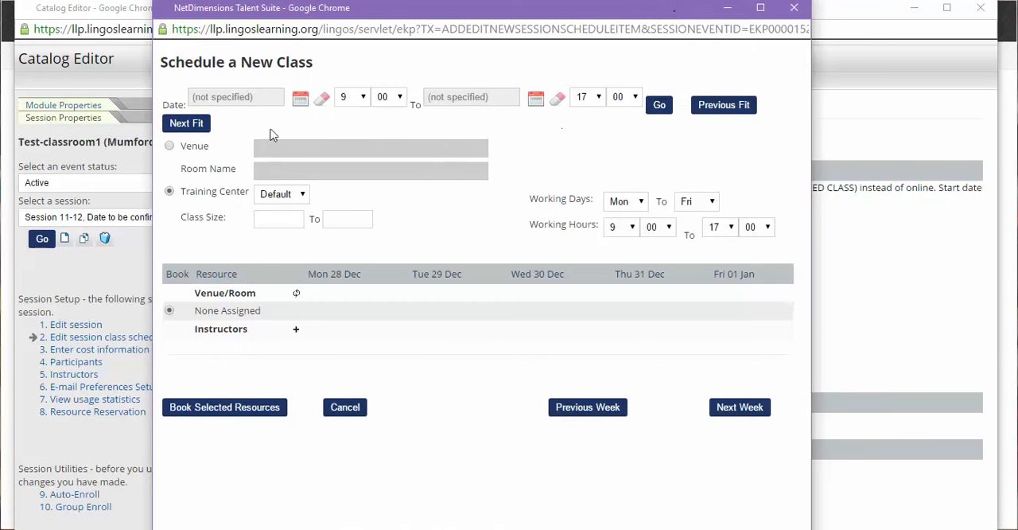
click(299, 104)
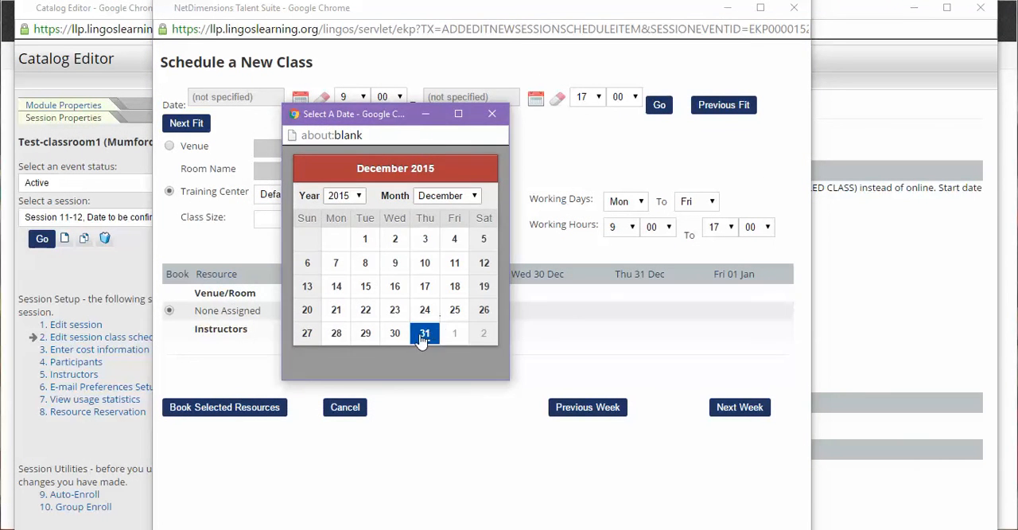
click(460, 196)
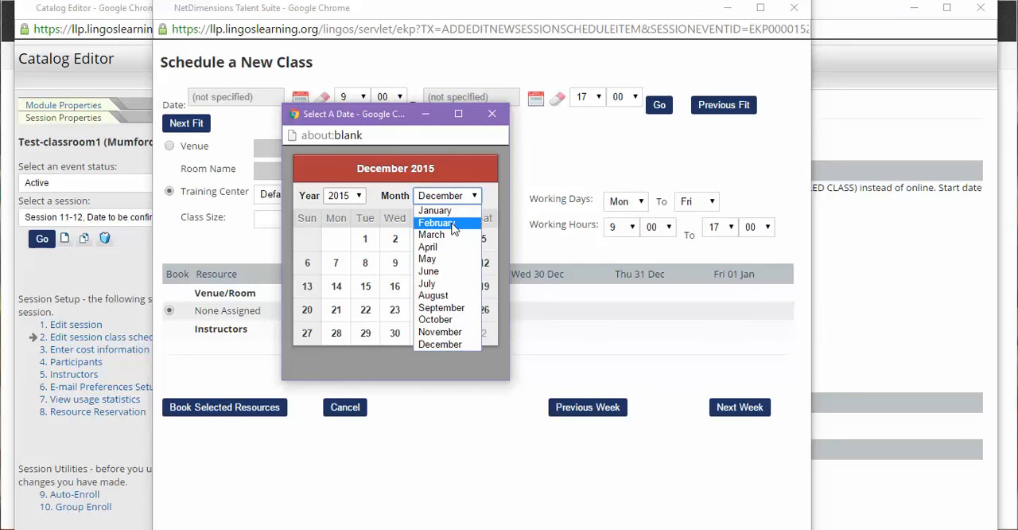
click(435, 210)
click(342, 195)
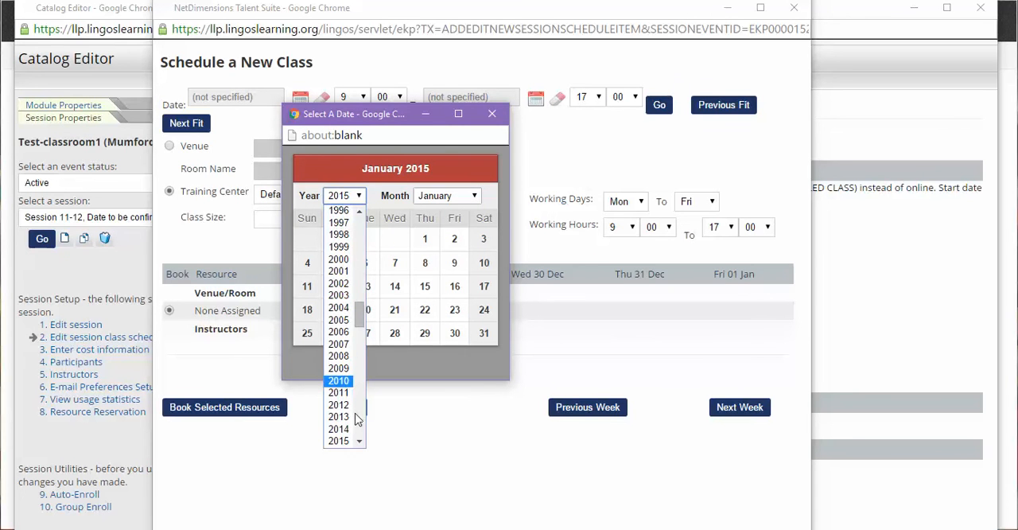
scroll(356, 420, down, 4)
click(336, 316)
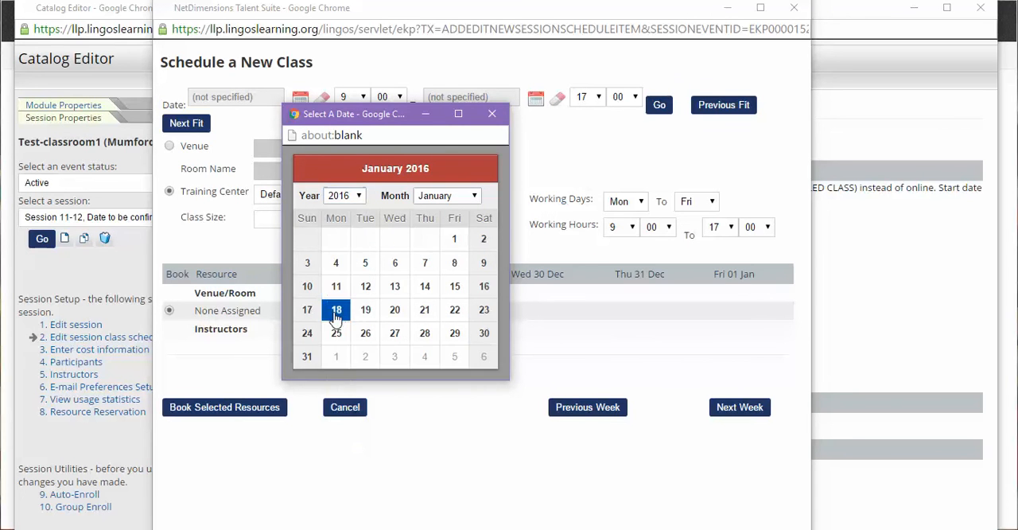
click(425, 262)
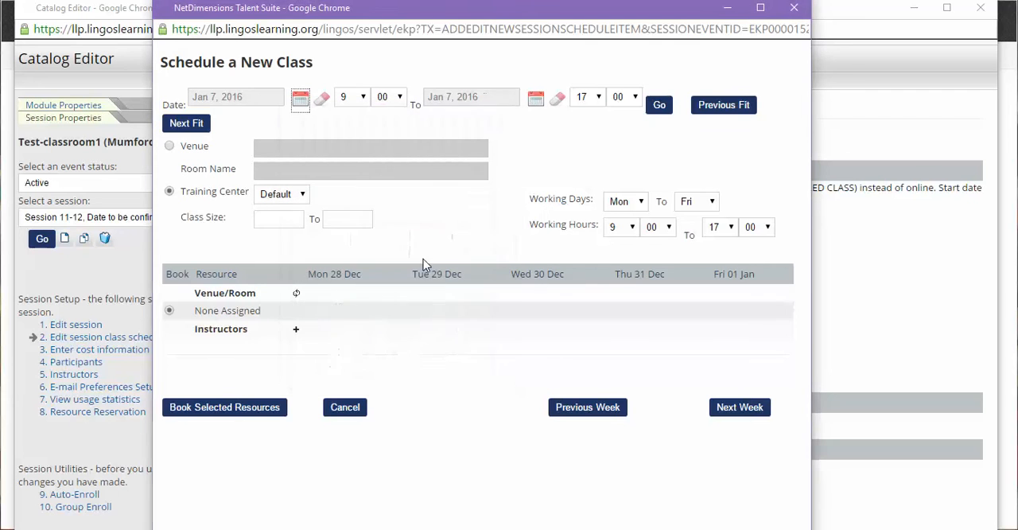
click(599, 99)
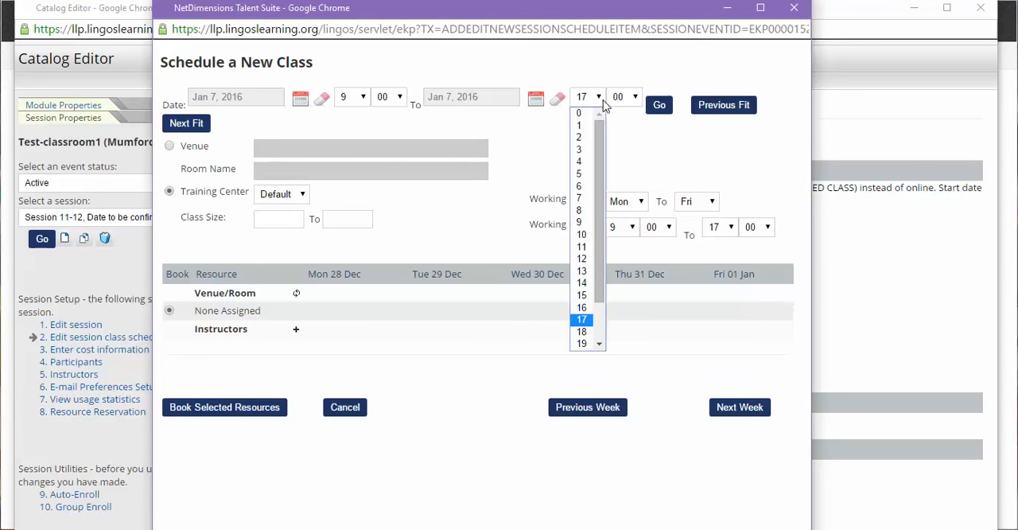
click(585, 234)
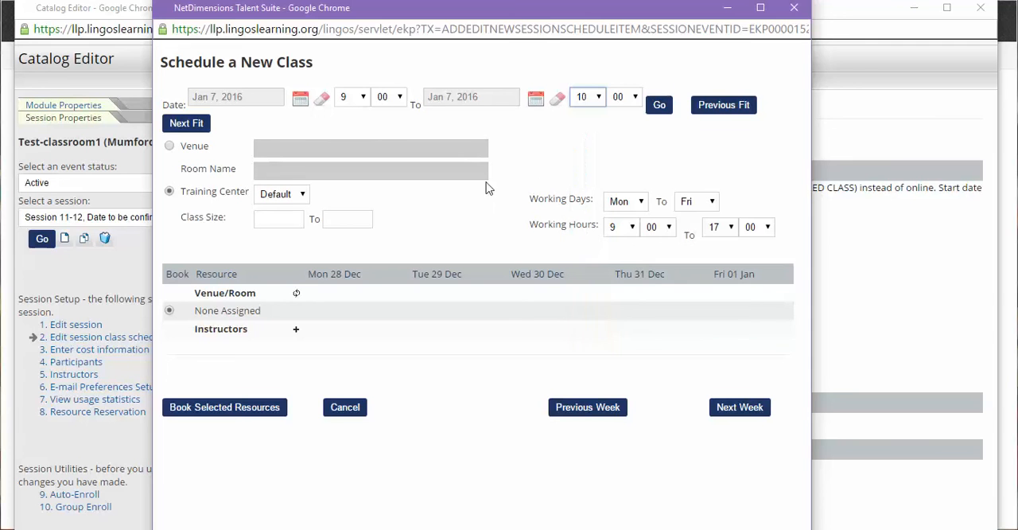
- Set the class venue to Home office, book the class, and save the session's class schedule
click(170, 146)
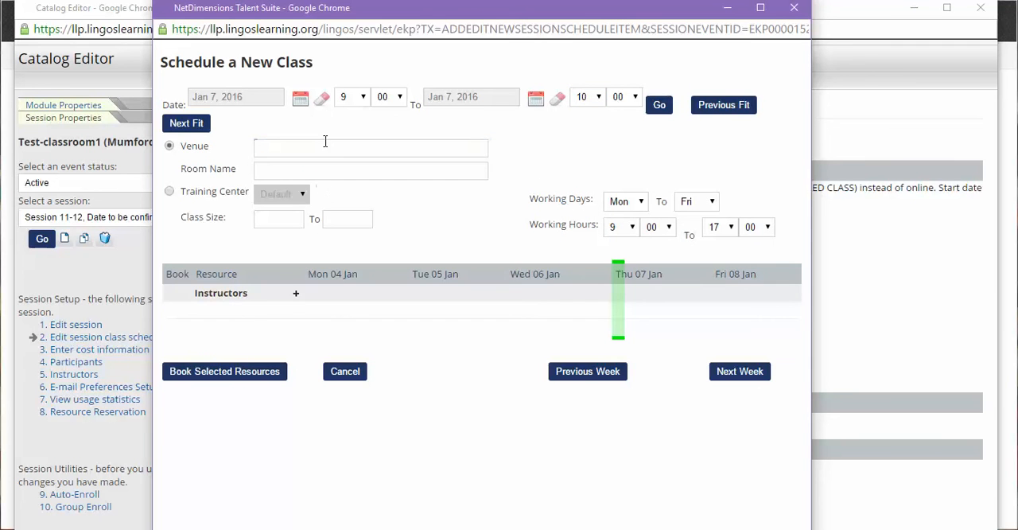
text(home office)
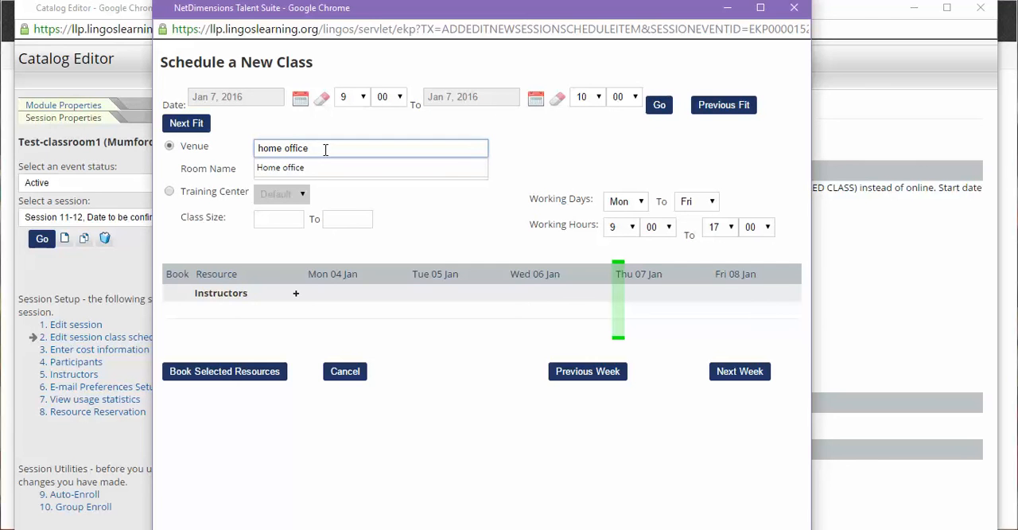
click(313, 169)
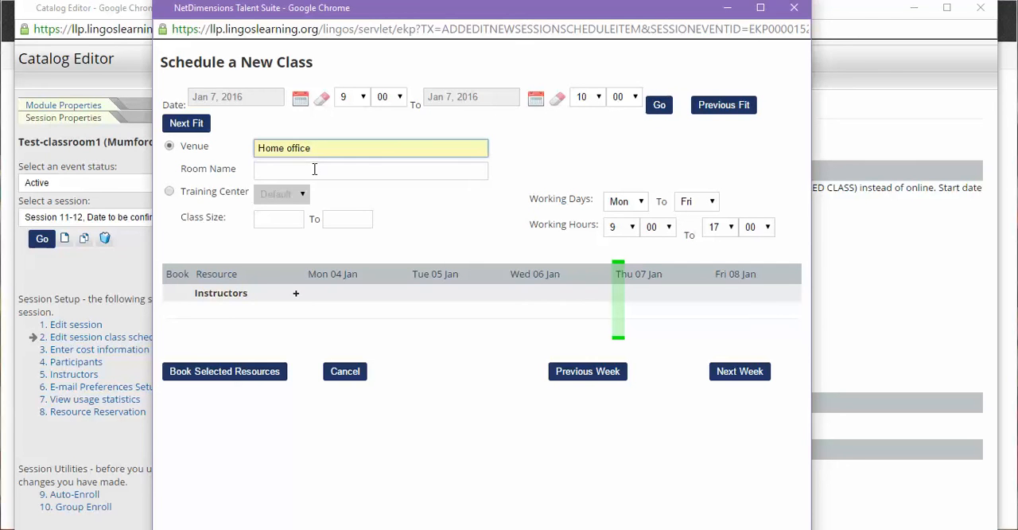
click(268, 374)
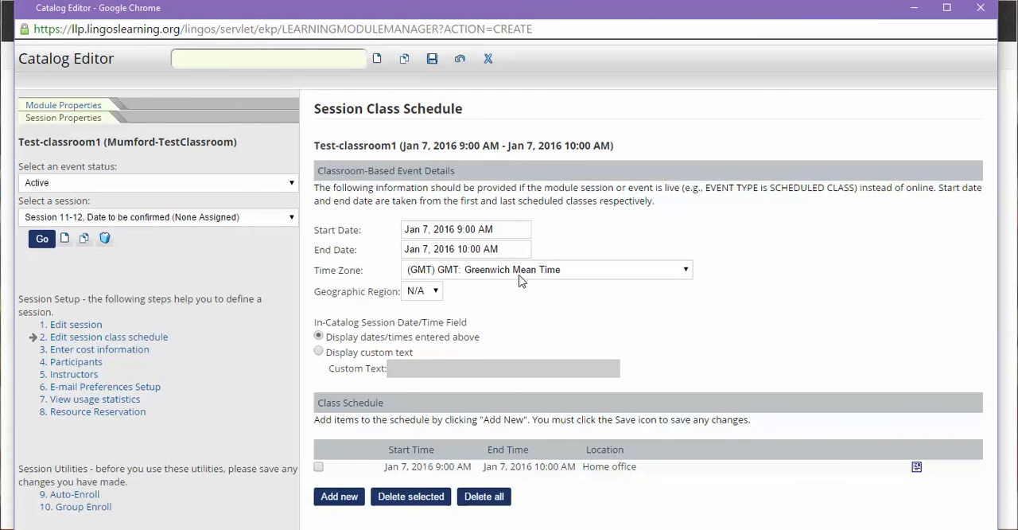
click(432, 58)
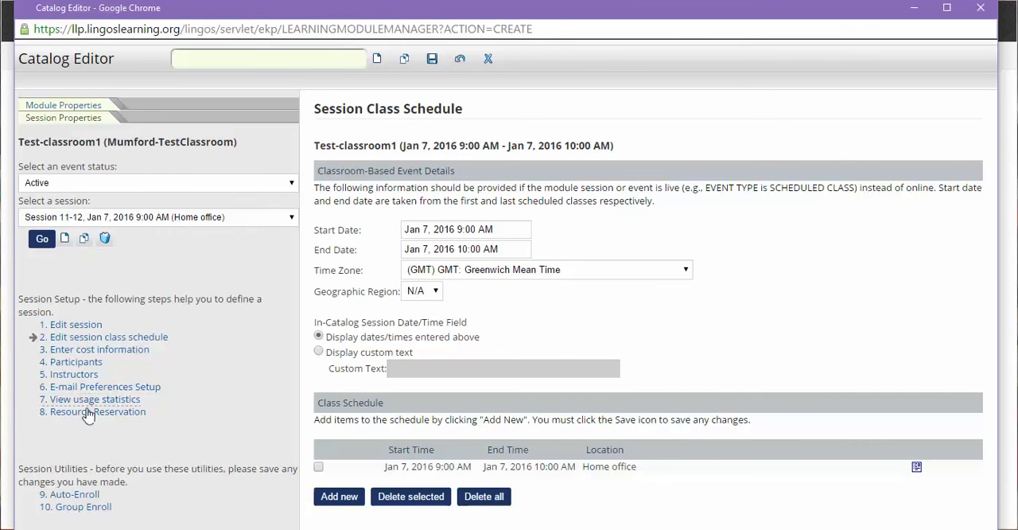
- Review the module's catalog configuration, target audience and collaboration tools, and save the module
click(84, 108)
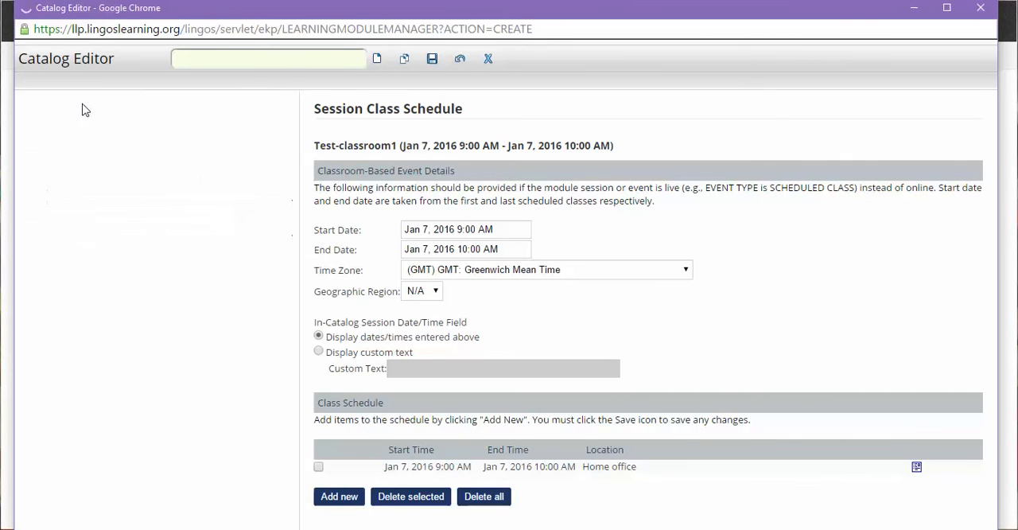
scroll(355, 374, down, 2)
scroll(355, 374, down, 3)
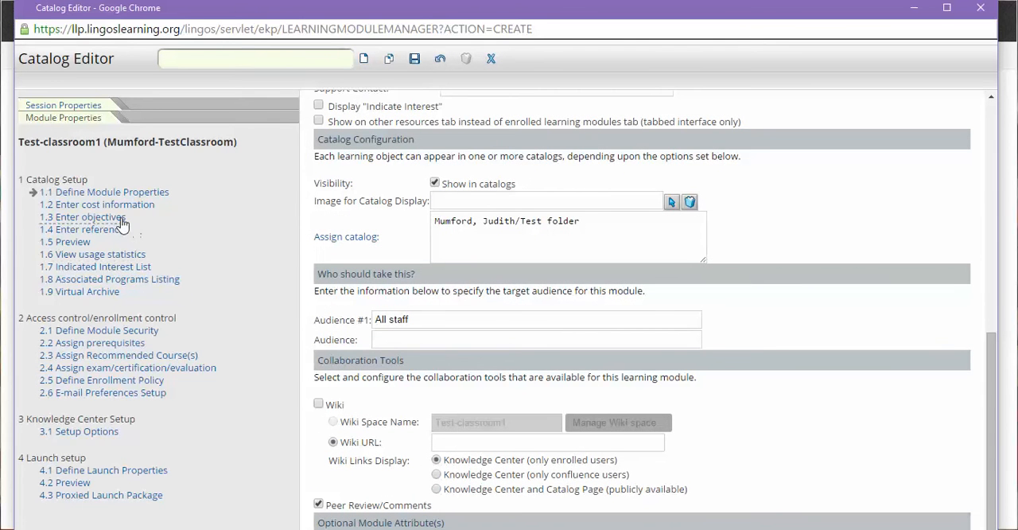
click(415, 58)
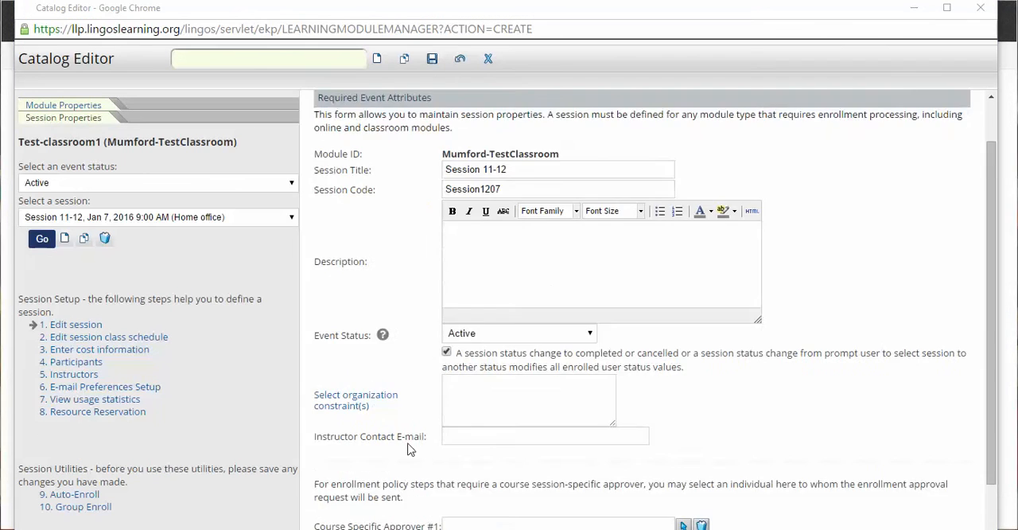
- Examine the session's approver, enrollment limit, waitlist, enrollment date and completion deadline settings, and save the session
scroll(407, 449, down, 3)
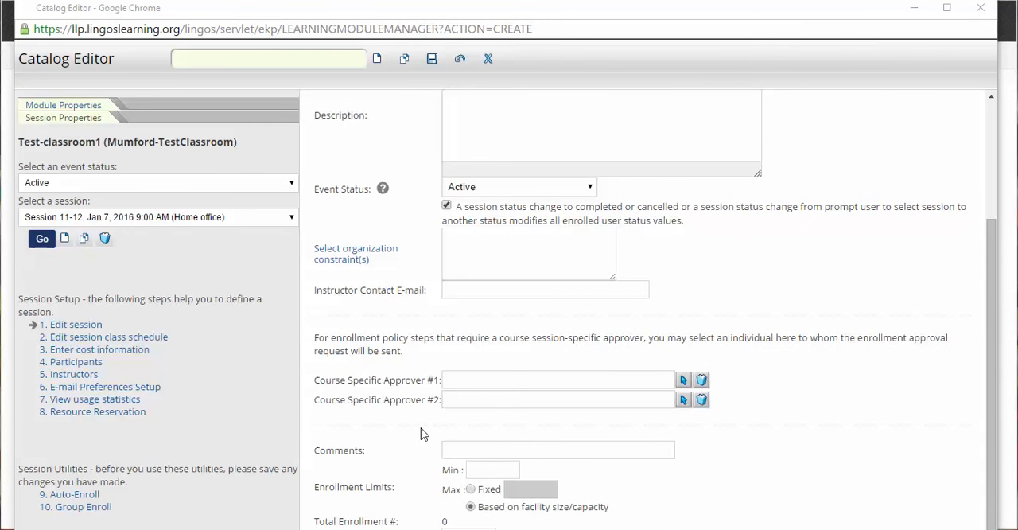
scroll(422, 434, down, 2)
scroll(468, 271, up, 5)
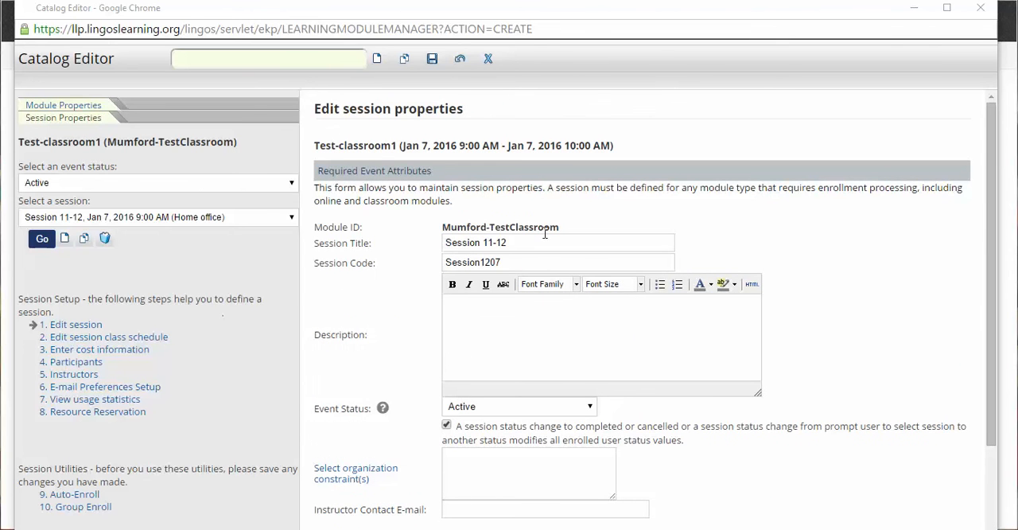
scroll(541, 239, down, 4)
scroll(538, 260, down, 2)
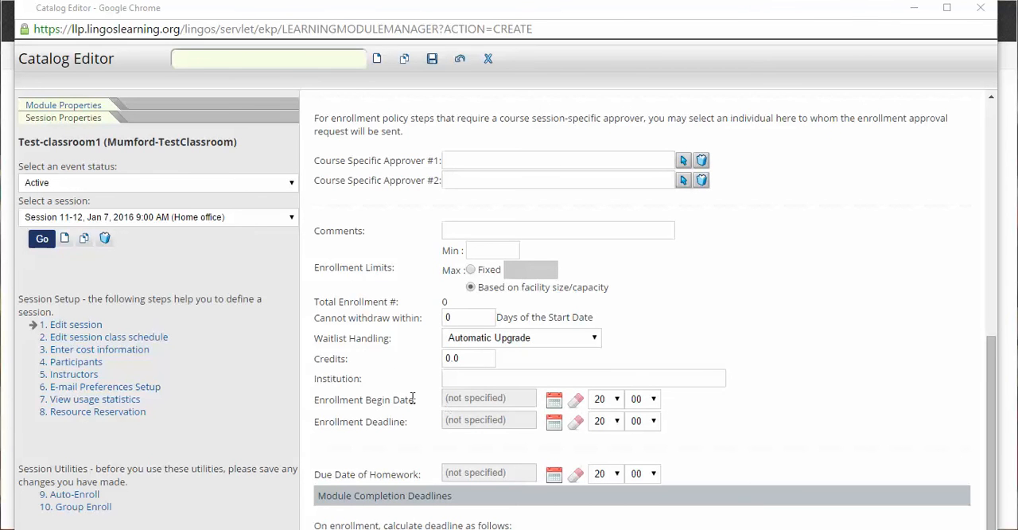
scroll(411, 436, down, 1)
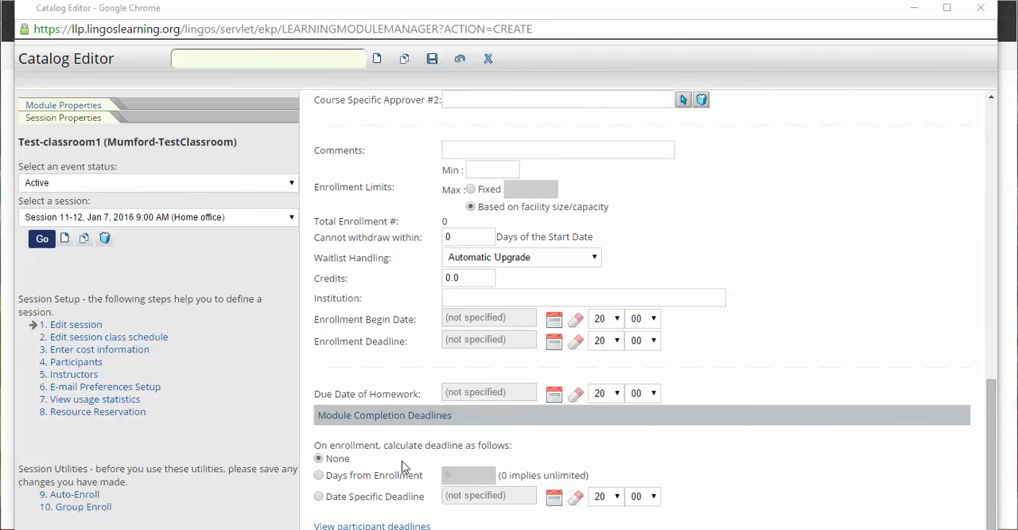
scroll(419, 329, up, 7)
click(433, 57)
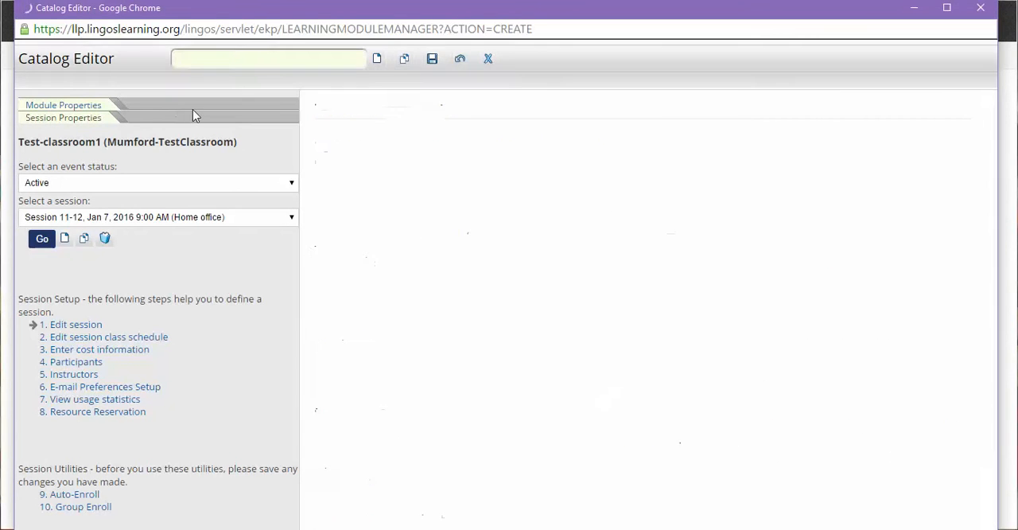
- View the module properties, reopen Session 11-12 for editing, and display its event status options
click(84, 106)
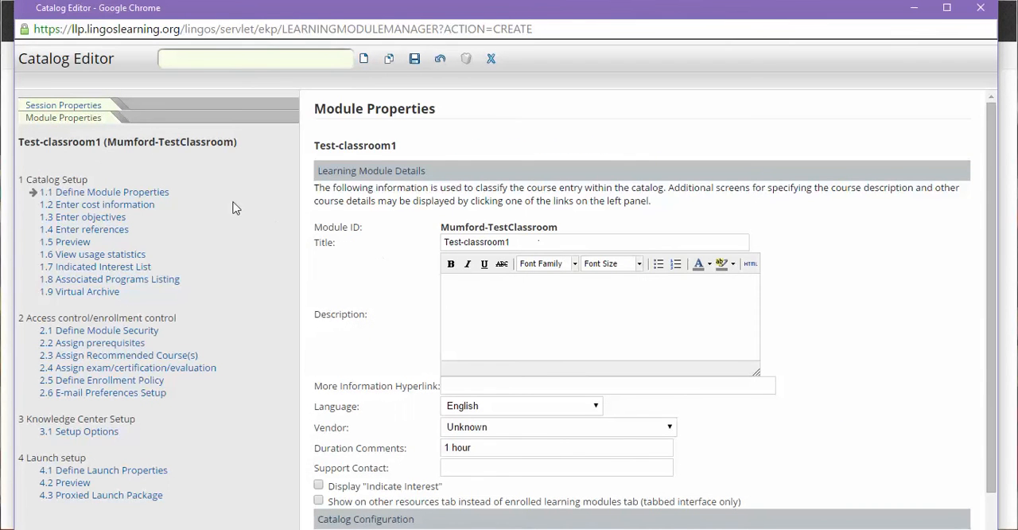
click(68, 118)
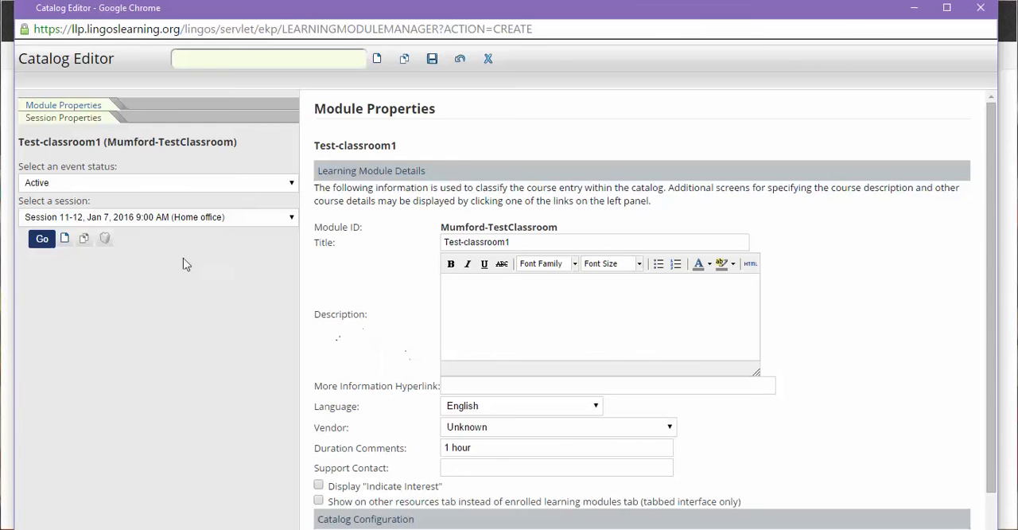
click(42, 239)
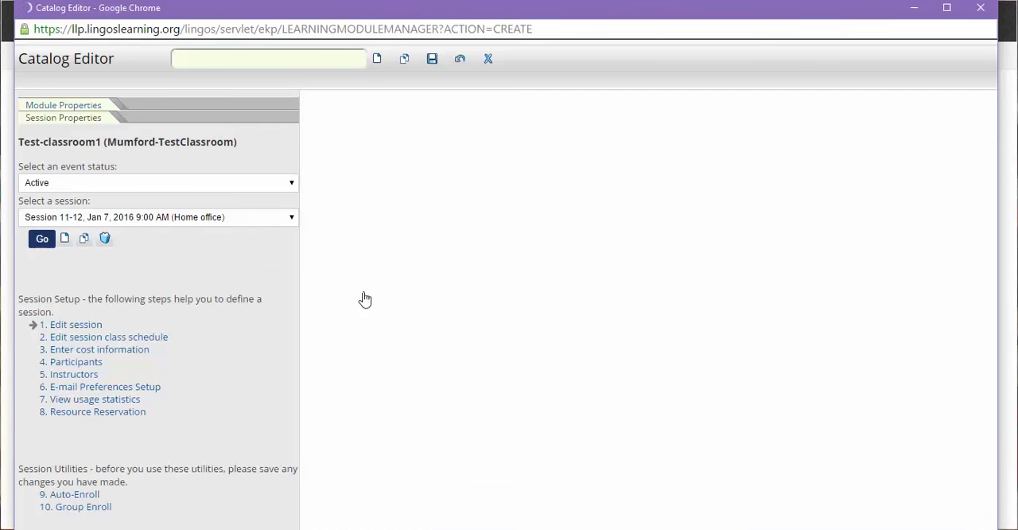
click(509, 408)
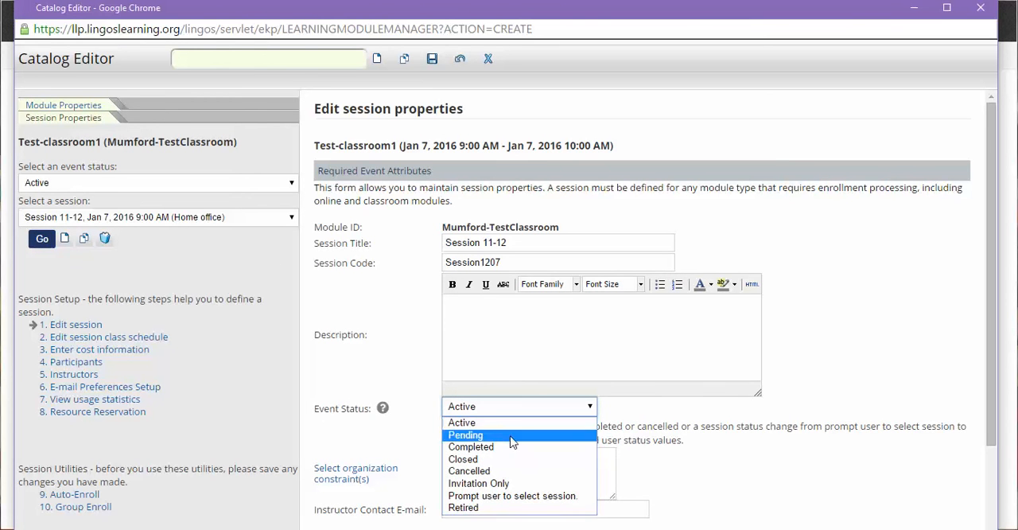